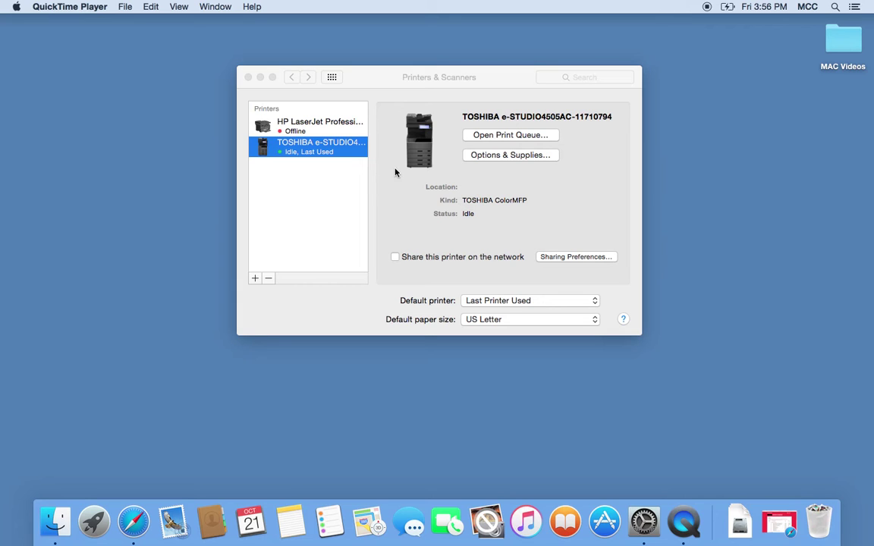
Step: Bring the Printers & Scanners window forward, showing the idle TOSHIBA e-STUDIO4505AC printer
left_click(332, 151)
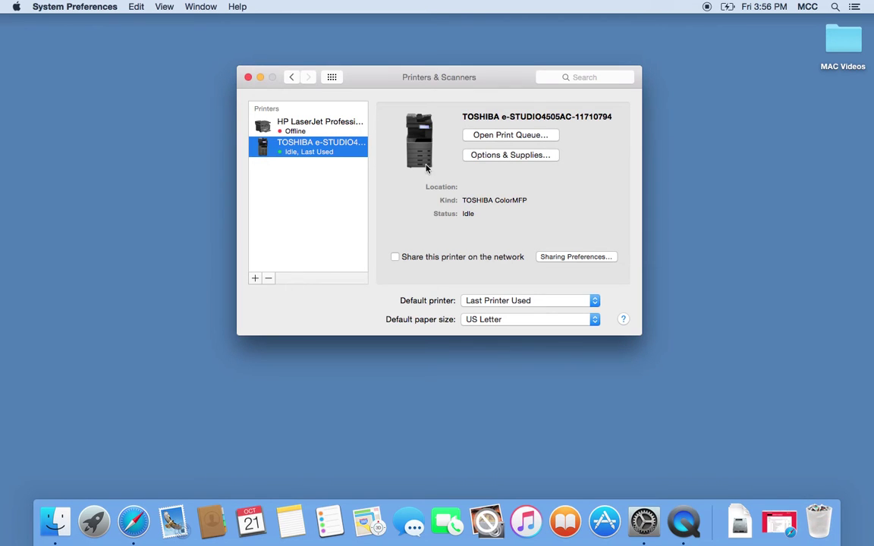
Step: Review the TOSHIBA's Supply Levels, Utility, Options and General tabs, then open its printer webpage
left_click(508, 156)
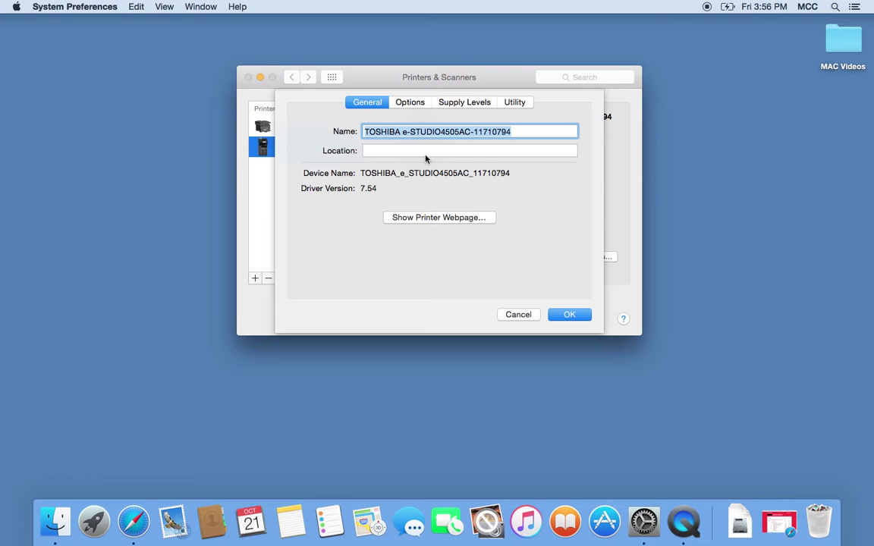
left_click(462, 102)
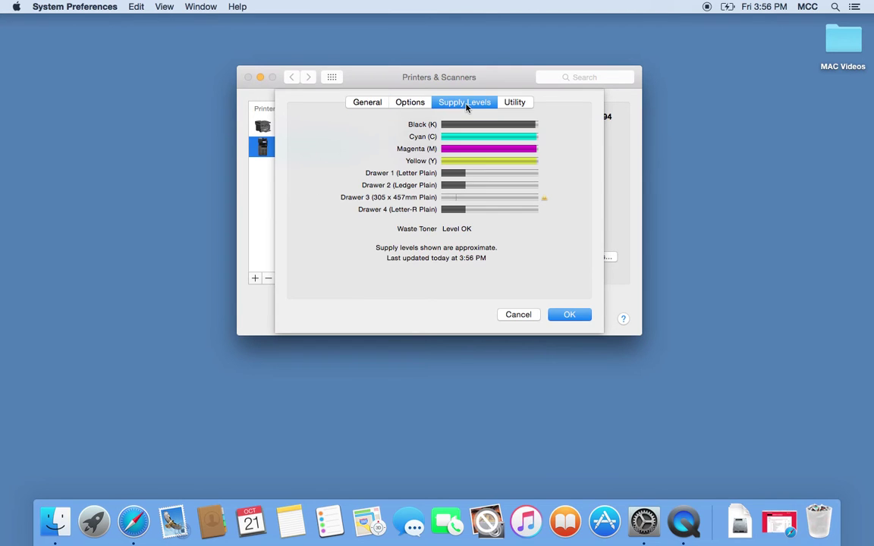
left_click(515, 104)
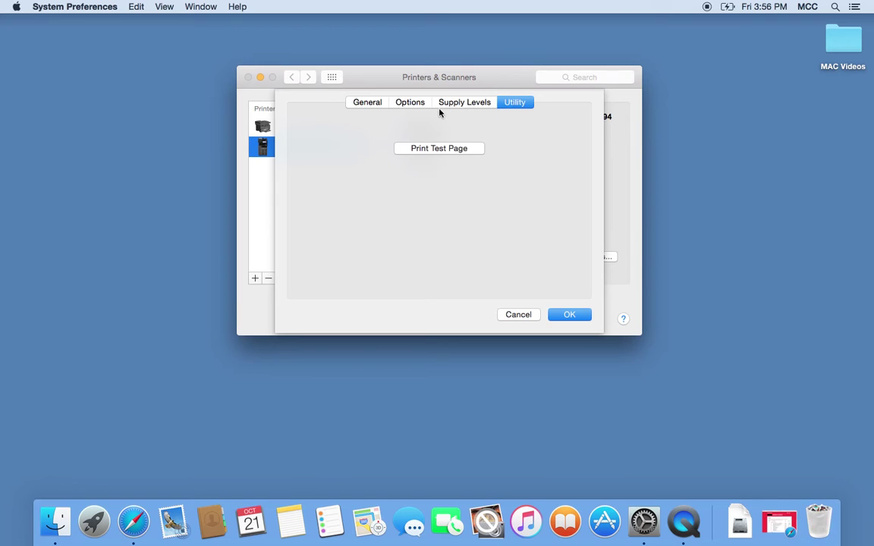
left_click(419, 102)
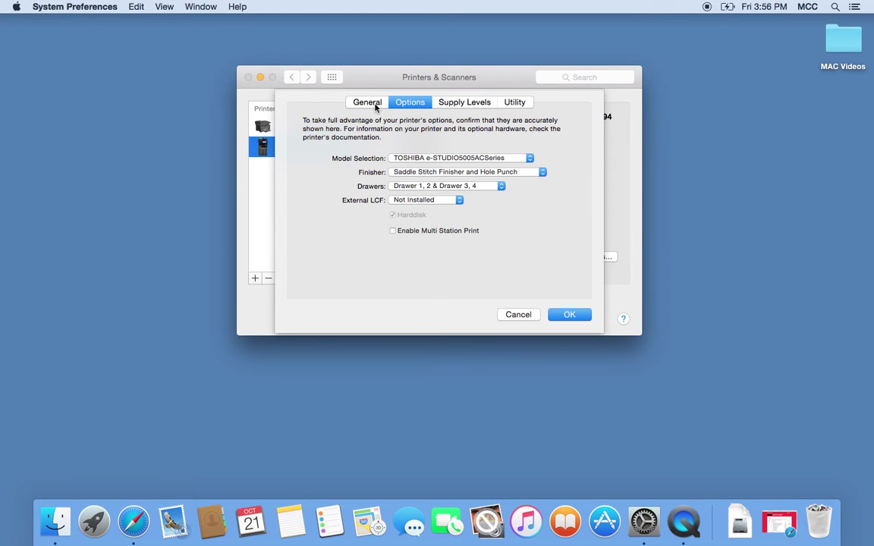
left_click(361, 106)
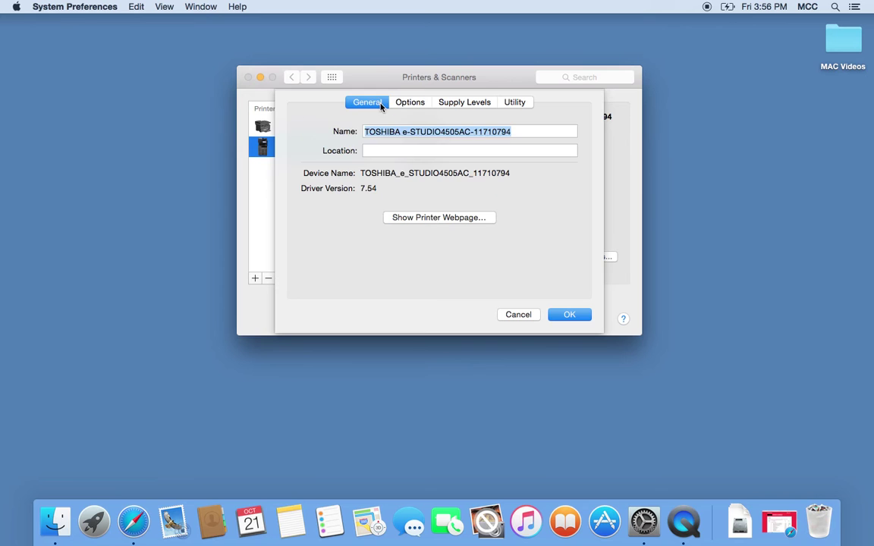
left_click(436, 217)
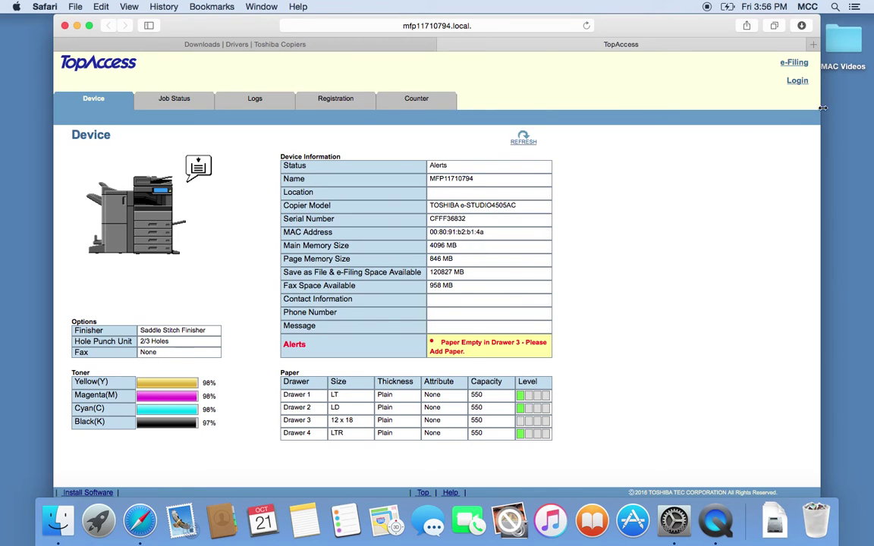
Step: Visit the TopAccess login form, then close the TopAccess tab and minimise Safari
left_click(796, 82)
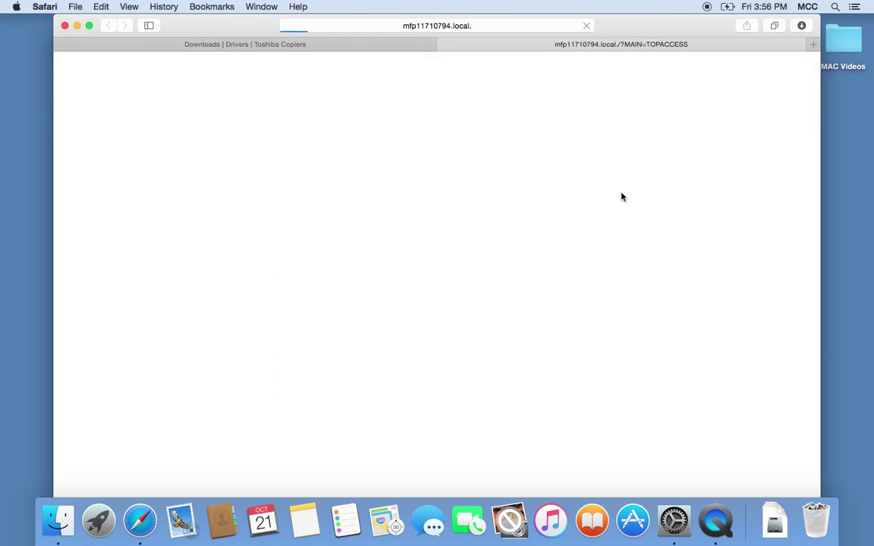
left_click(439, 203)
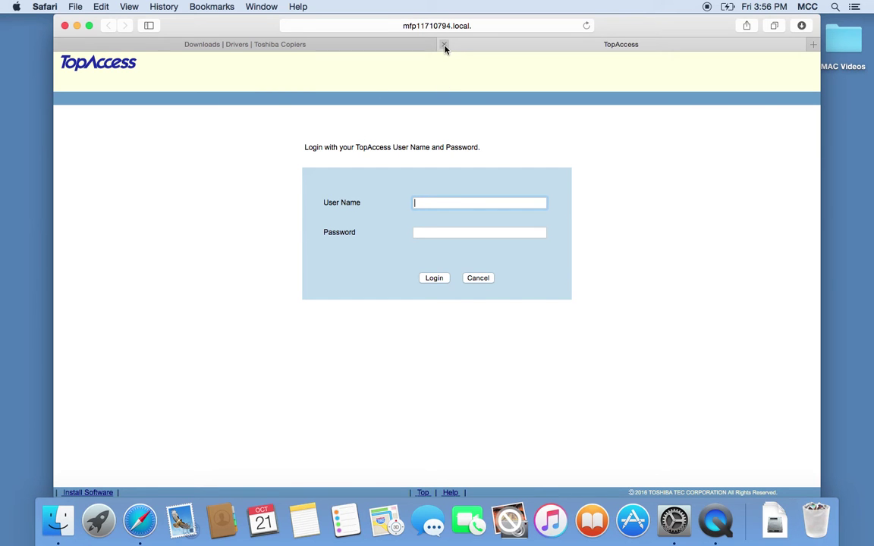
left_click(444, 45)
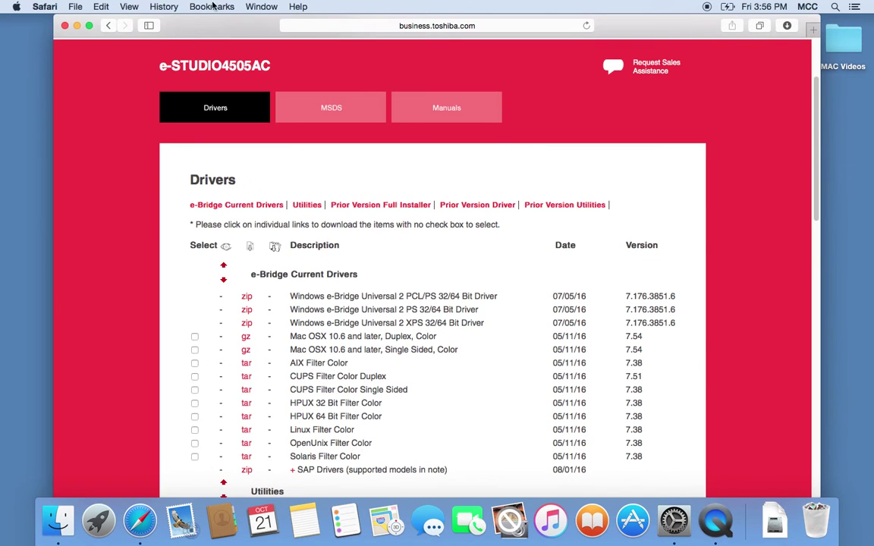
left_click(77, 25)
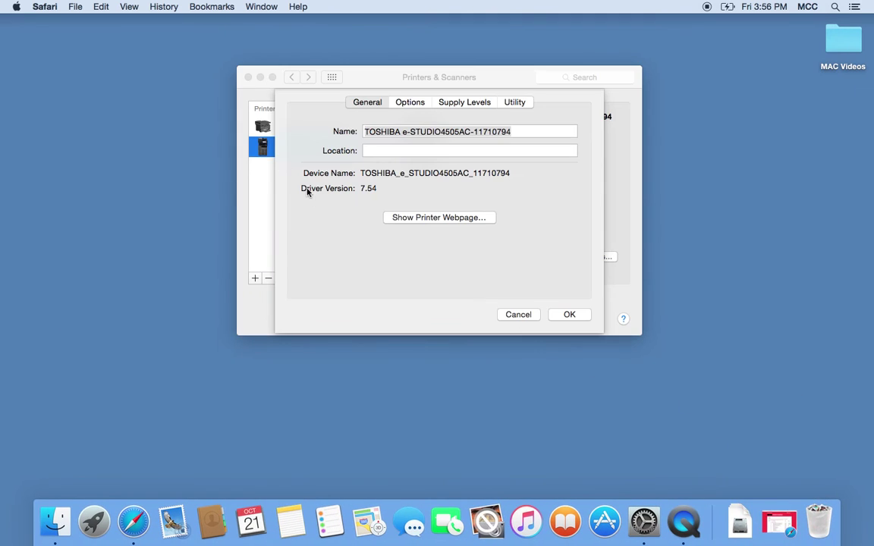
Step: Close the TOSHIBA options sheet, dismiss the printer's context menu, and close System Preferences
left_click(570, 315)
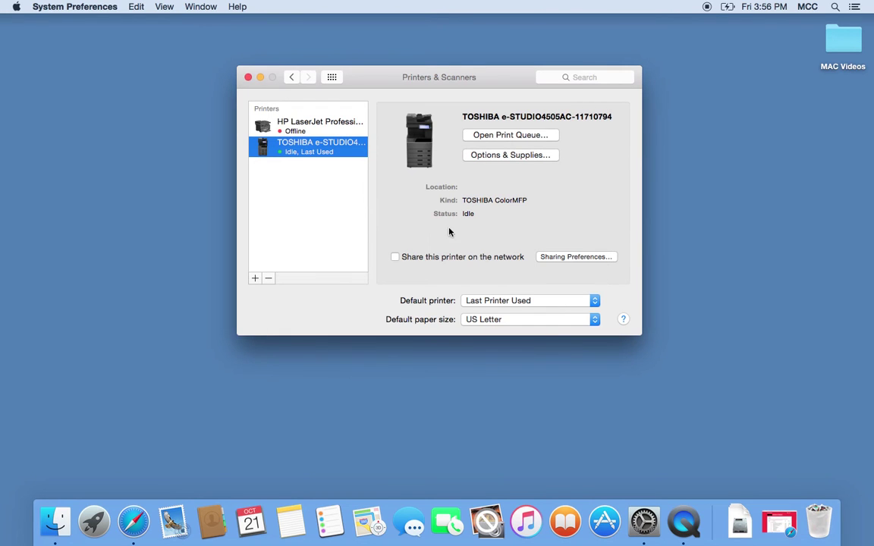
right_click(305, 147)
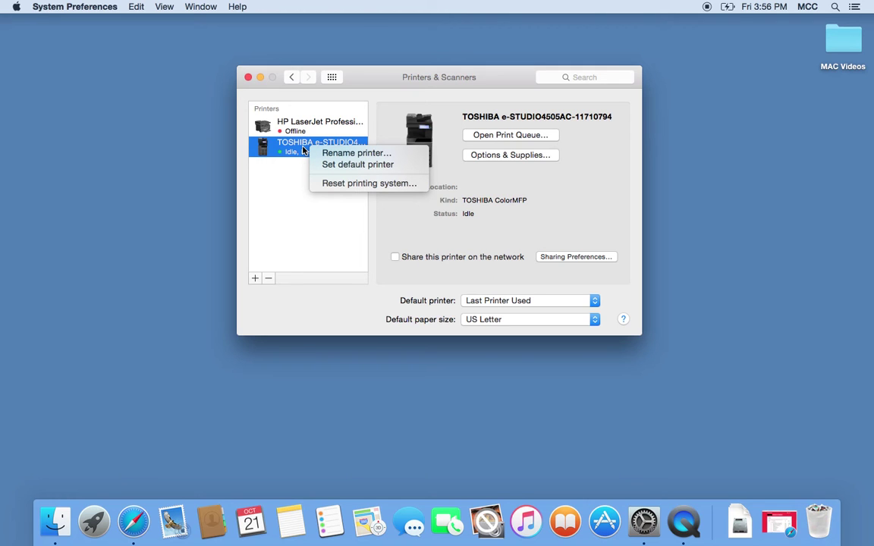
left_click(324, 205)
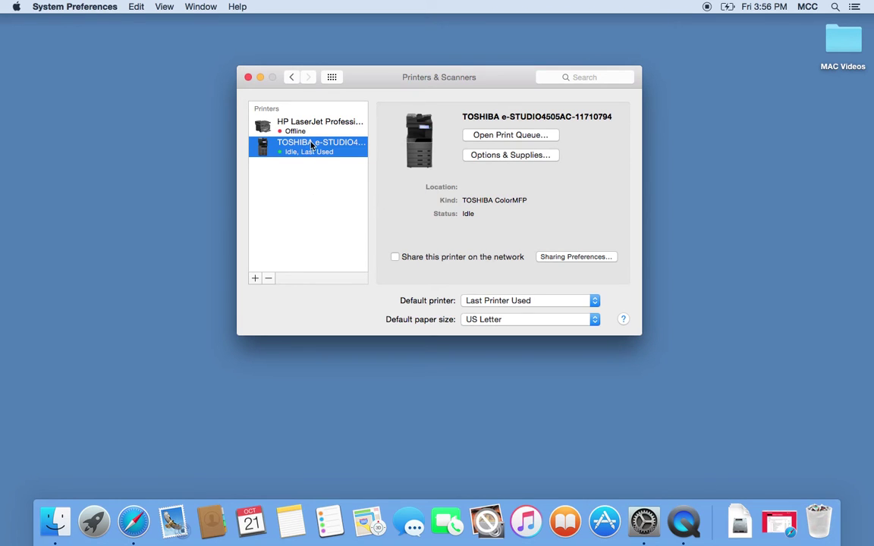
left_click(248, 77)
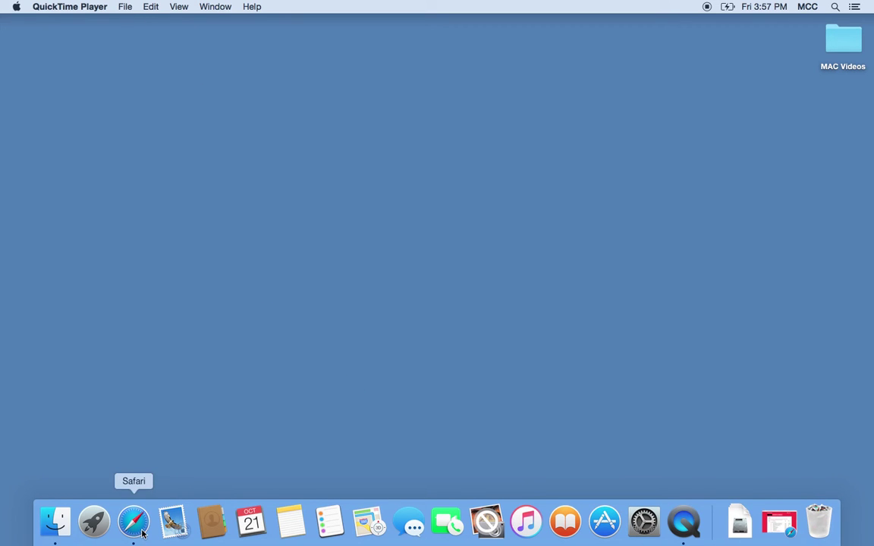
Step: Restore Safari and print the Toshiba drivers page to the e-STUDIO4505AC with full details shown
left_click(779, 522)
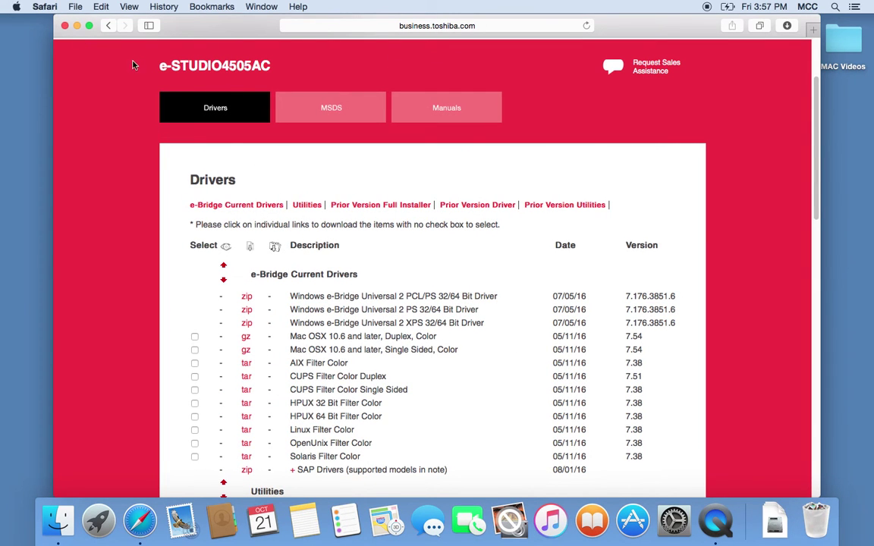
left_click(81, 9)
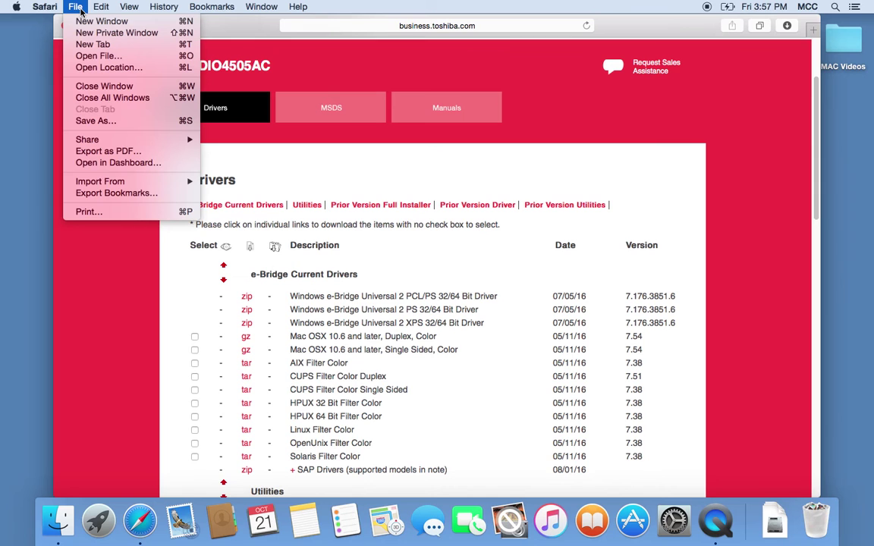
left_click(89, 212)
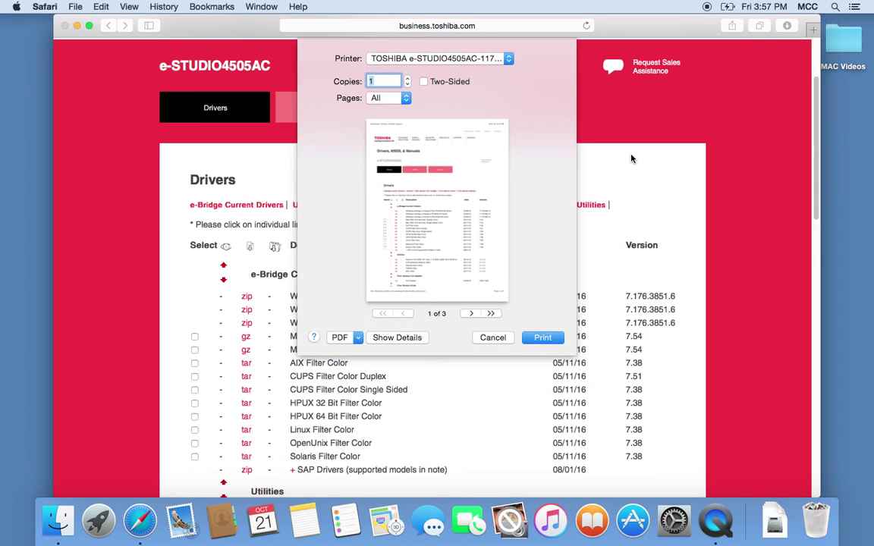
left_click(412, 337)
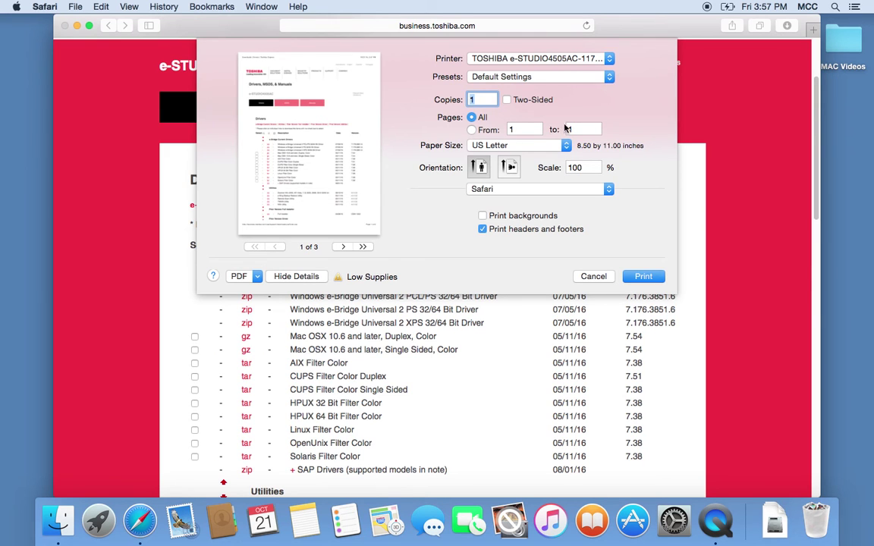
Step: Switch the print dialog to the TOSHIBA Print Mode panel
left_click(608, 192)
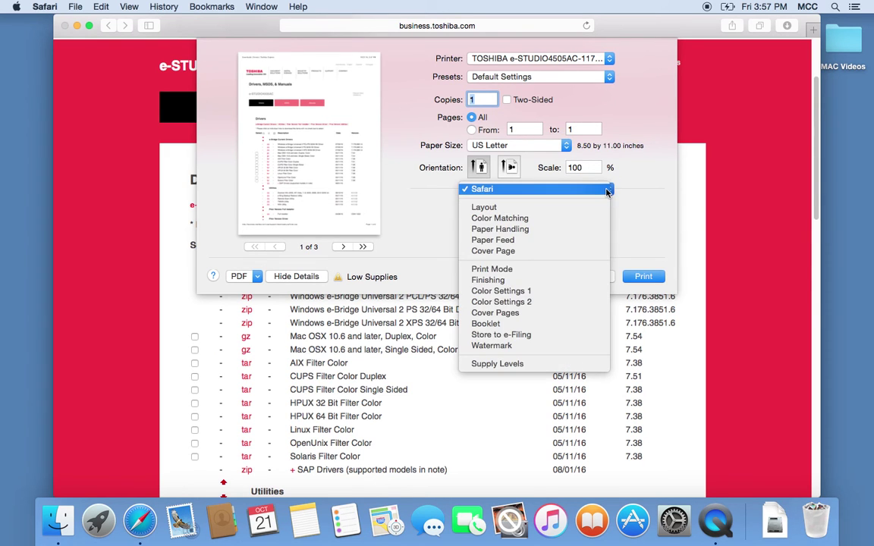
left_click(504, 271)
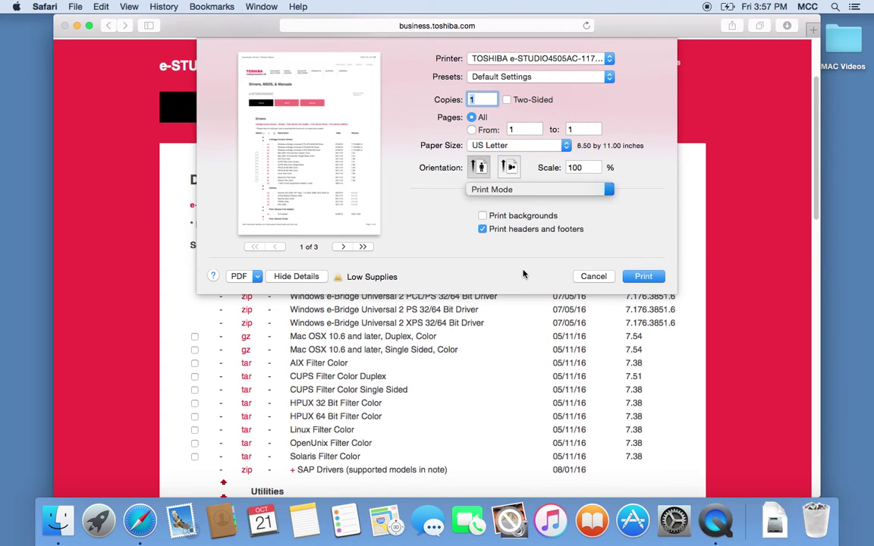
Step: Enable Department Code, enter 123456, and type a user name alias
left_click(442, 211)
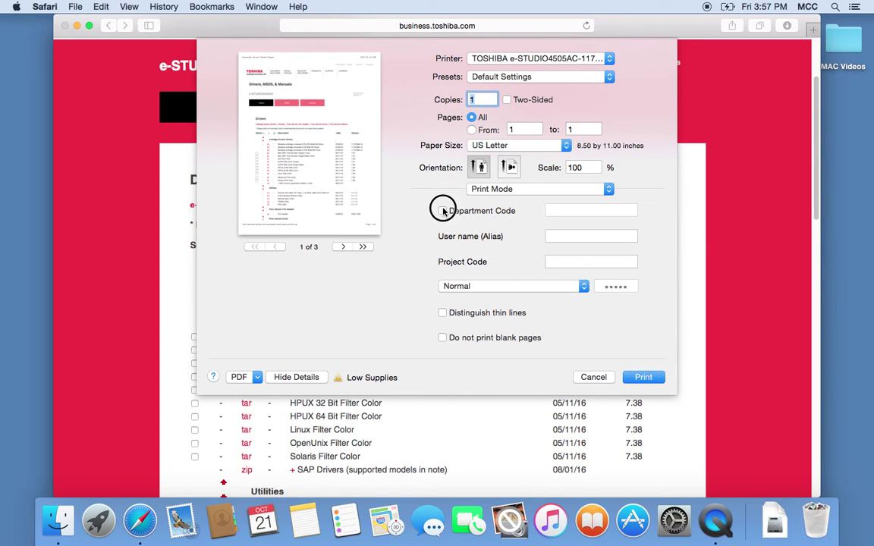
left_click(589, 211)
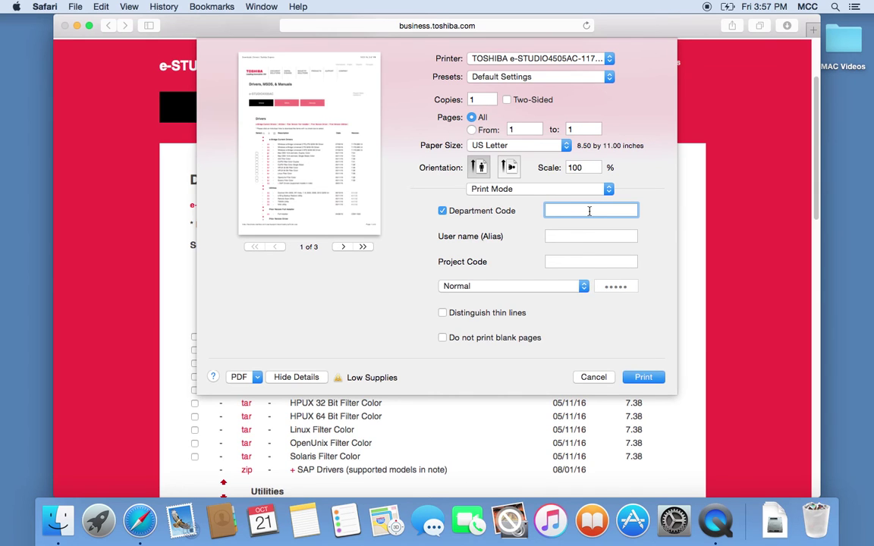
type("123456")
left_click(598, 235)
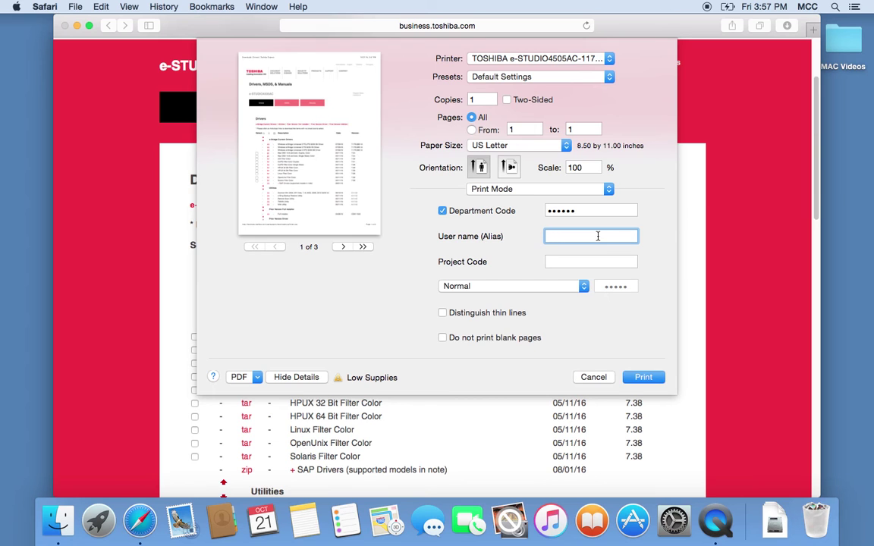
type("JAMES")
Step: Keep print mode Normal, turn Department Code back off, and clear the user name alias
left_click(581, 286)
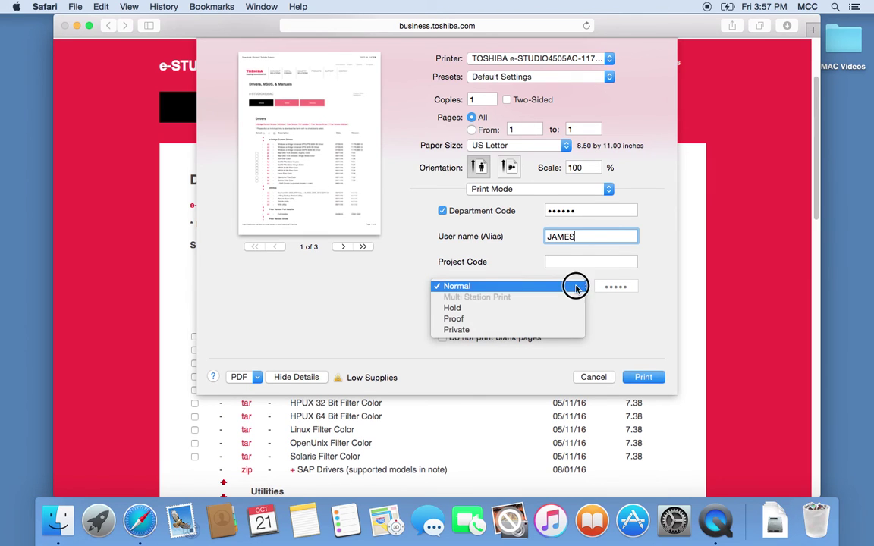
left_click(568, 286)
left_click(576, 286)
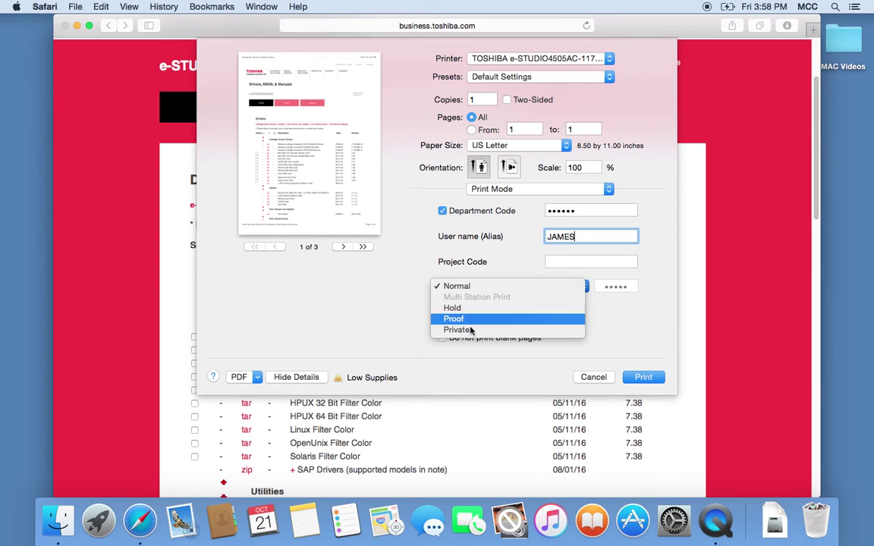
left_click(613, 310)
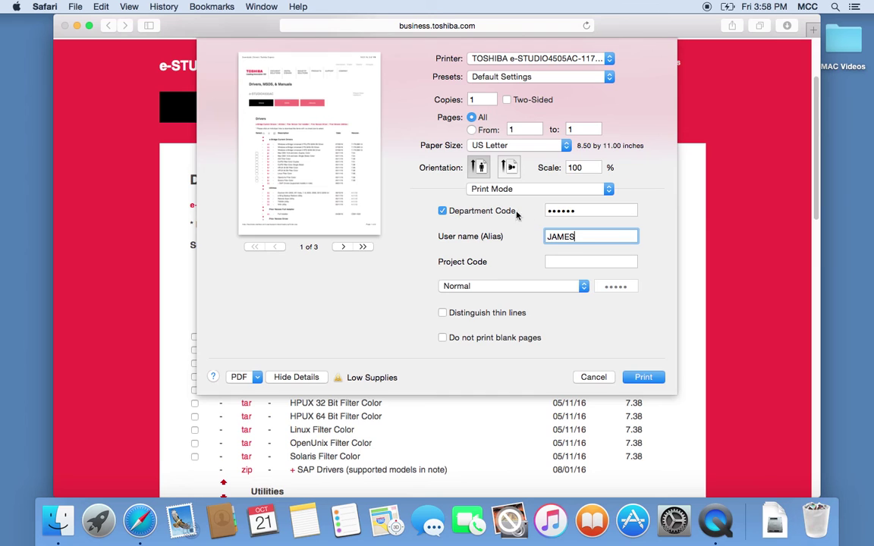
left_click(443, 212)
double_click(582, 236)
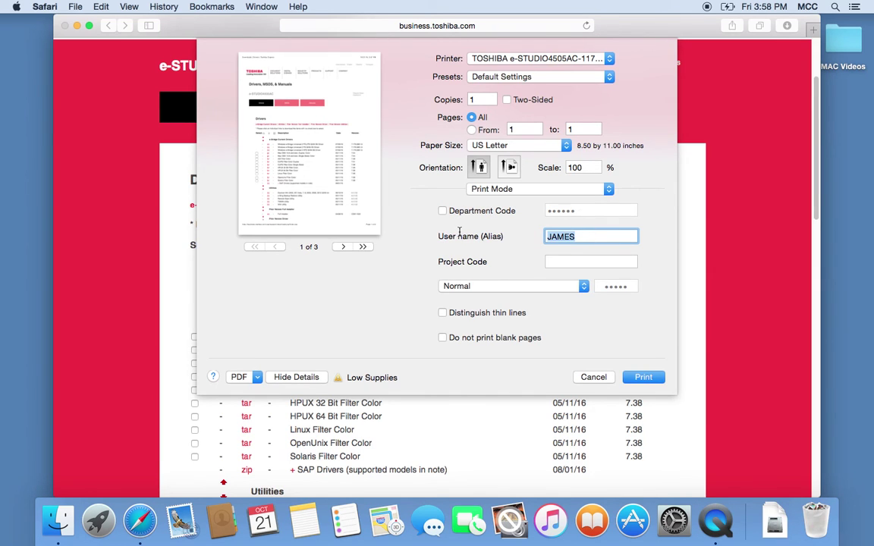
key("BackSpace")
left_click(610, 191)
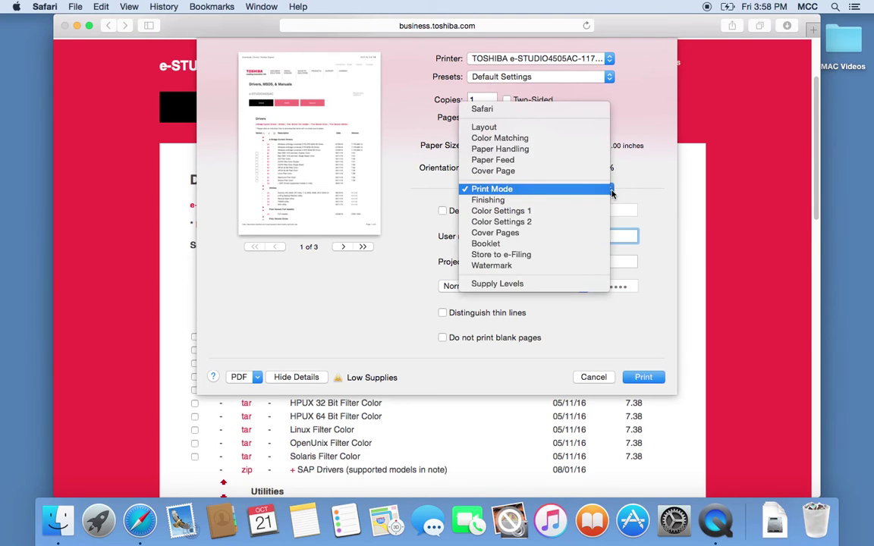
Step: In Color Settings 1, set Color Type to Mono and Resolution to 1200 dpi
left_click(496, 212)
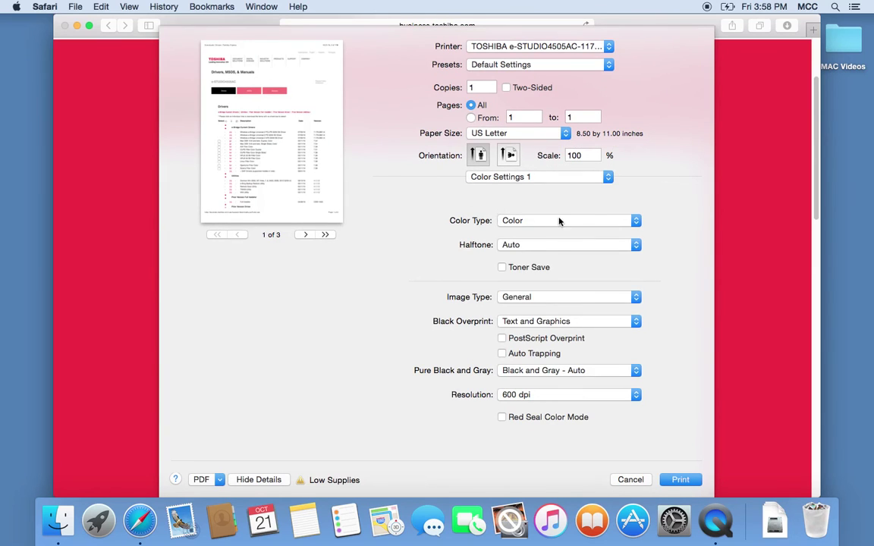
left_click(576, 220)
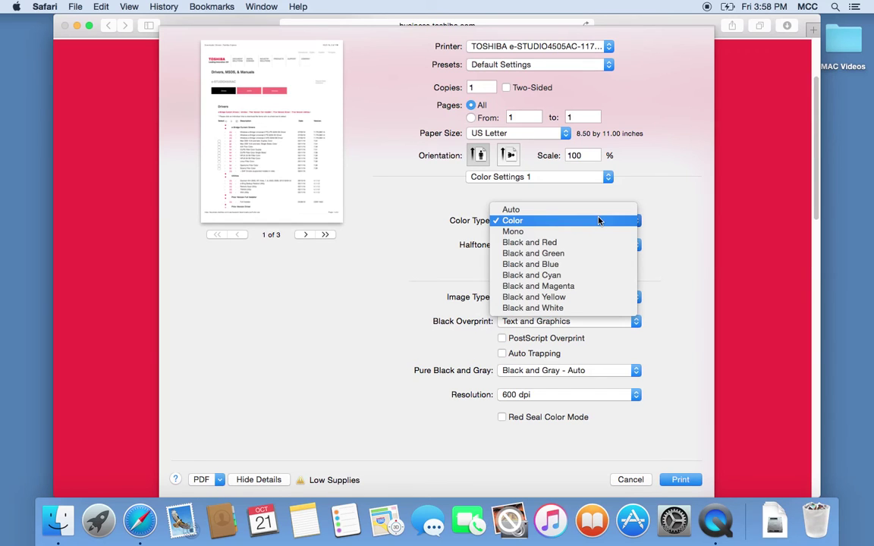
left_click(523, 234)
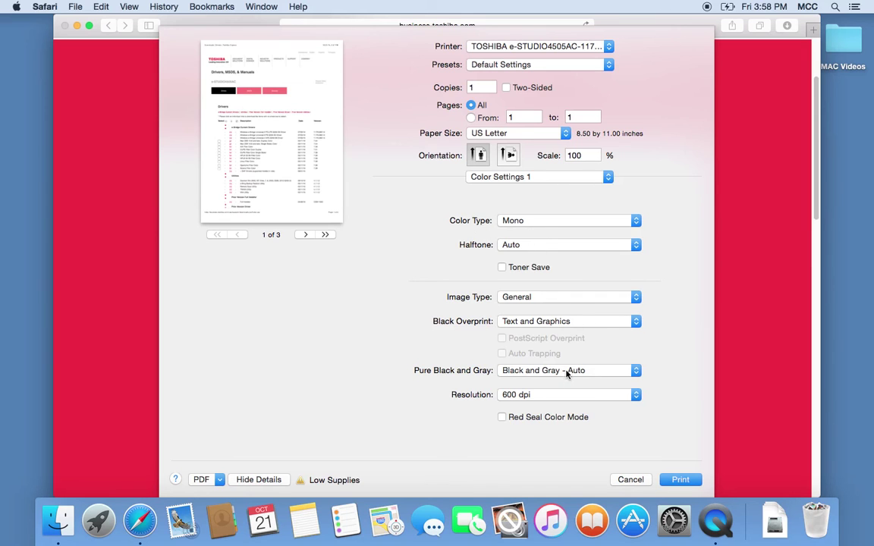
left_click(634, 395)
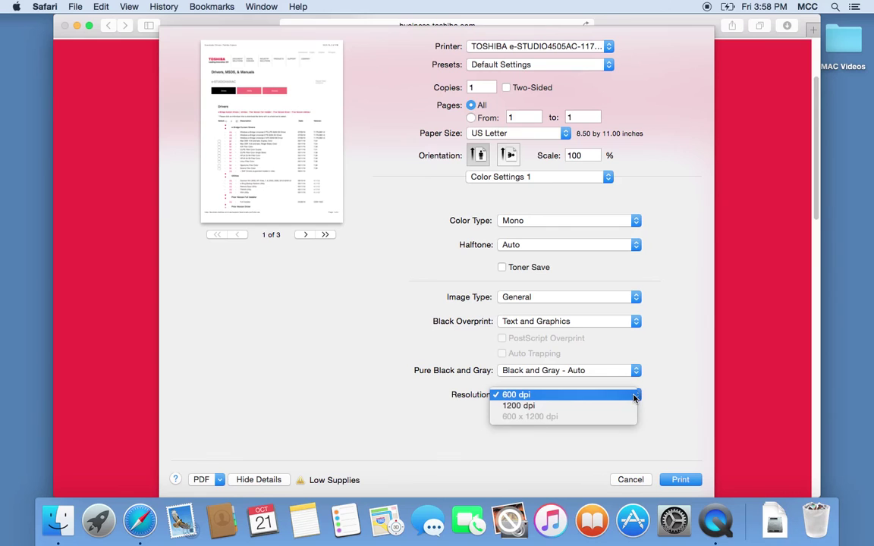
left_click(528, 407)
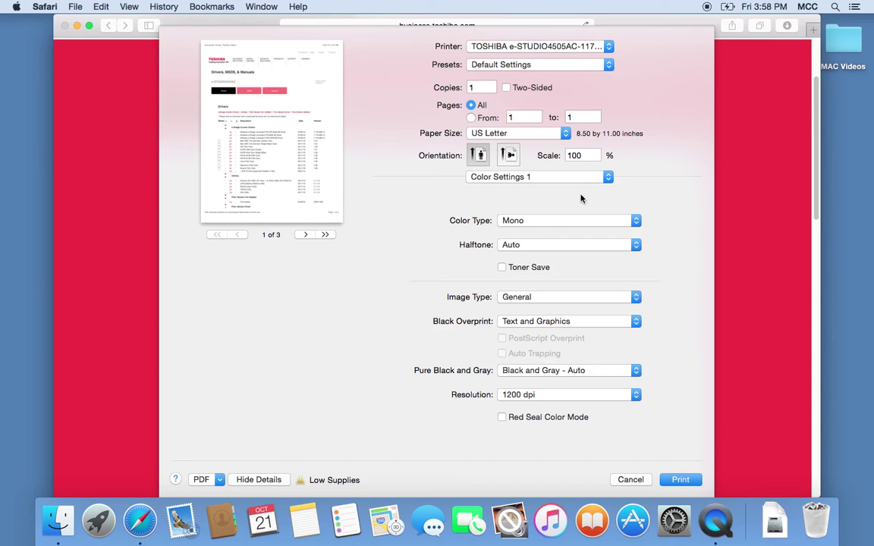
left_click(607, 65)
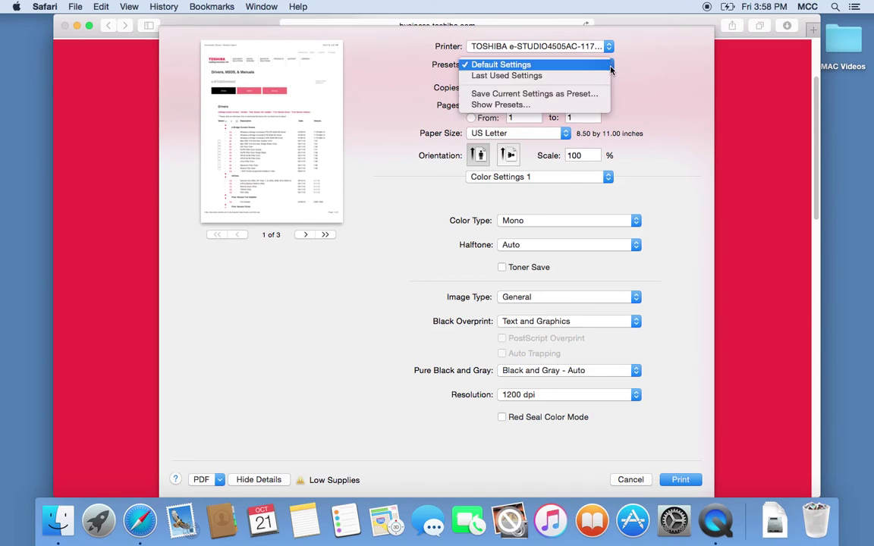
Step: Save the Mono, 1200 dpi settings as a new preset named 'B/W'
left_click(506, 94)
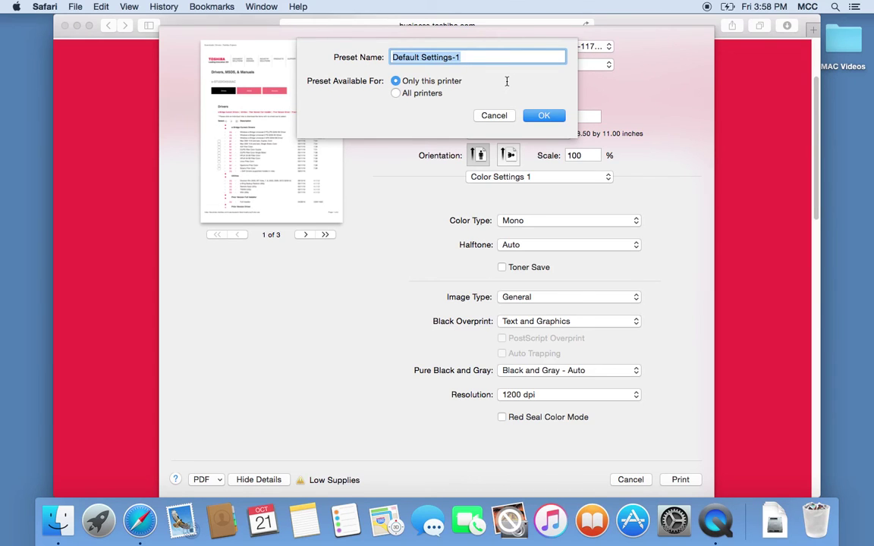
type("B/W")
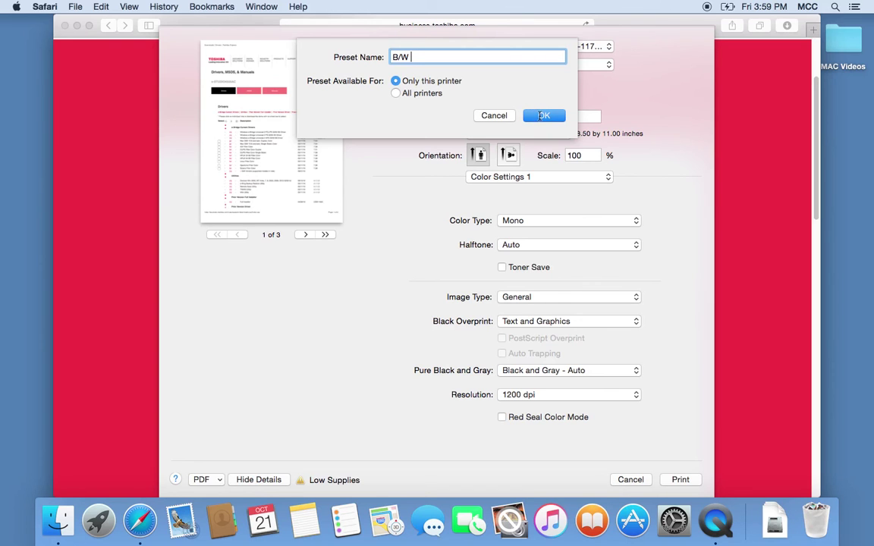
left_click(541, 115)
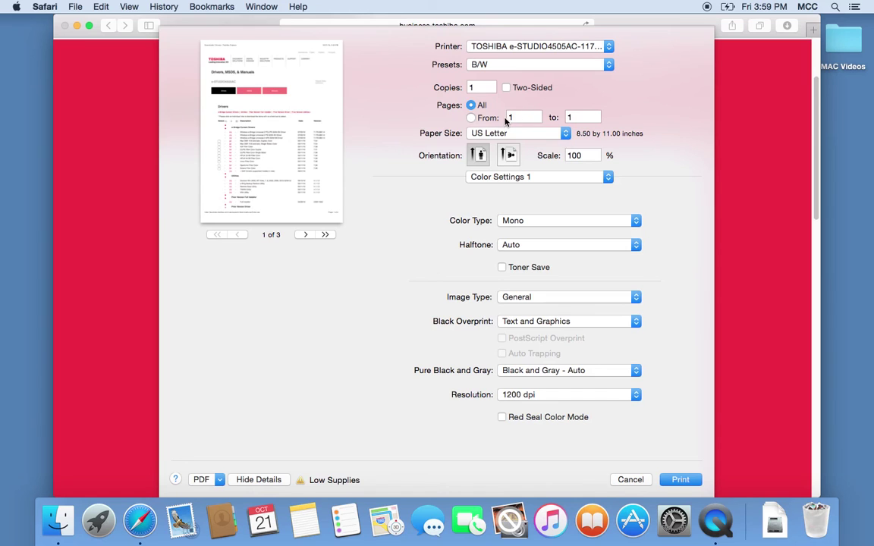
left_click(608, 65)
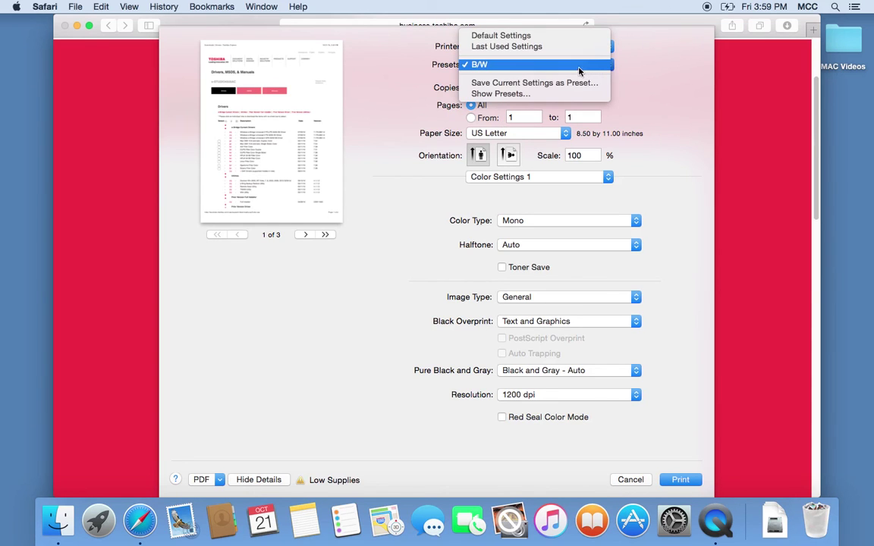
left_click(504, 94)
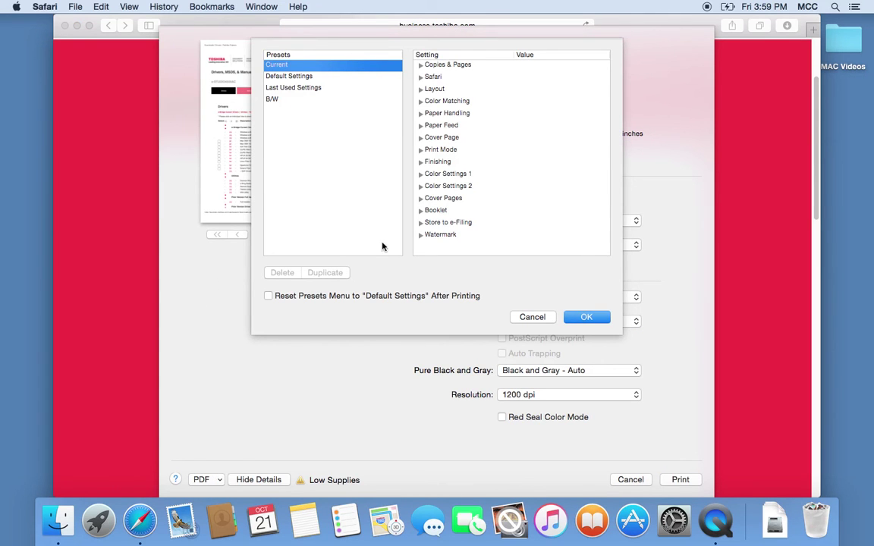
left_click(531, 317)
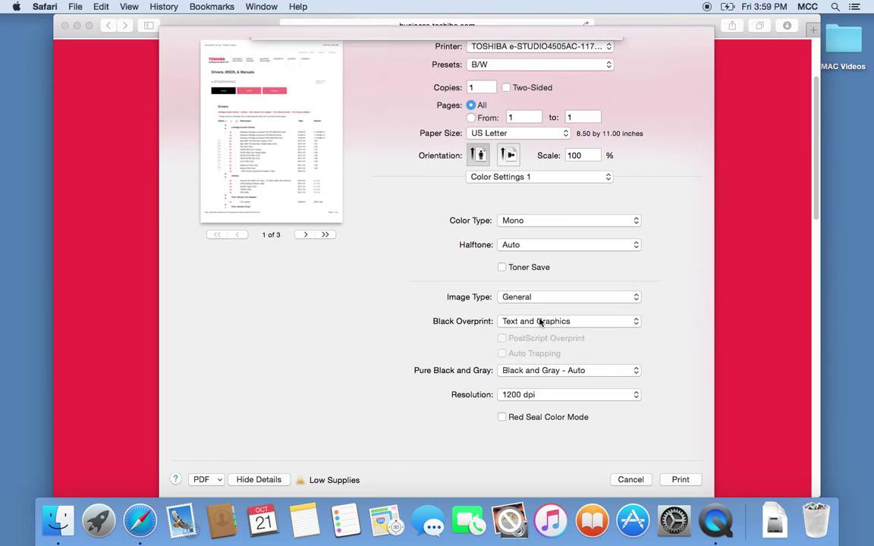
left_click(549, 62)
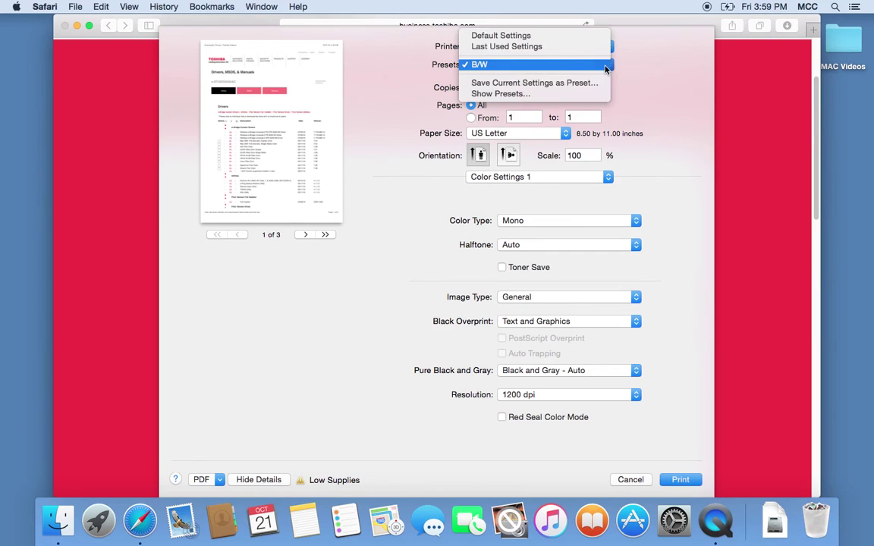
left_click(505, 93)
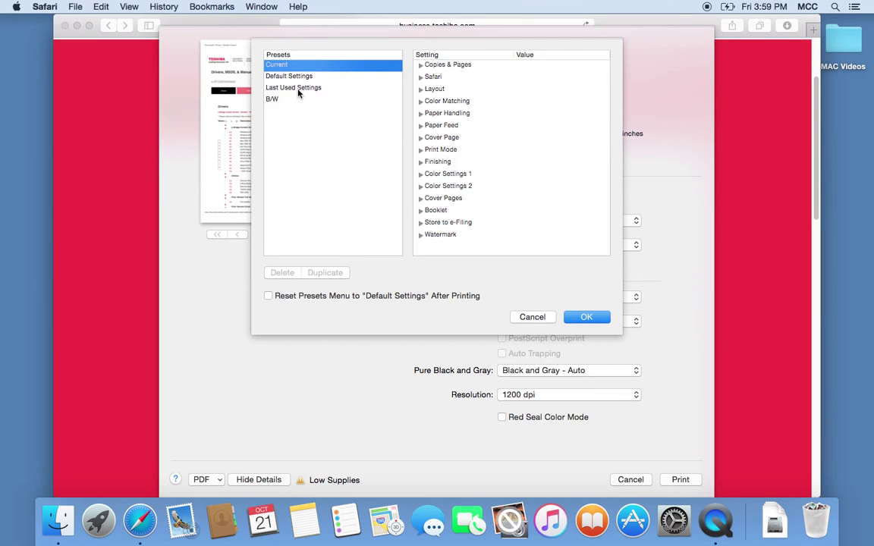
left_click(273, 101)
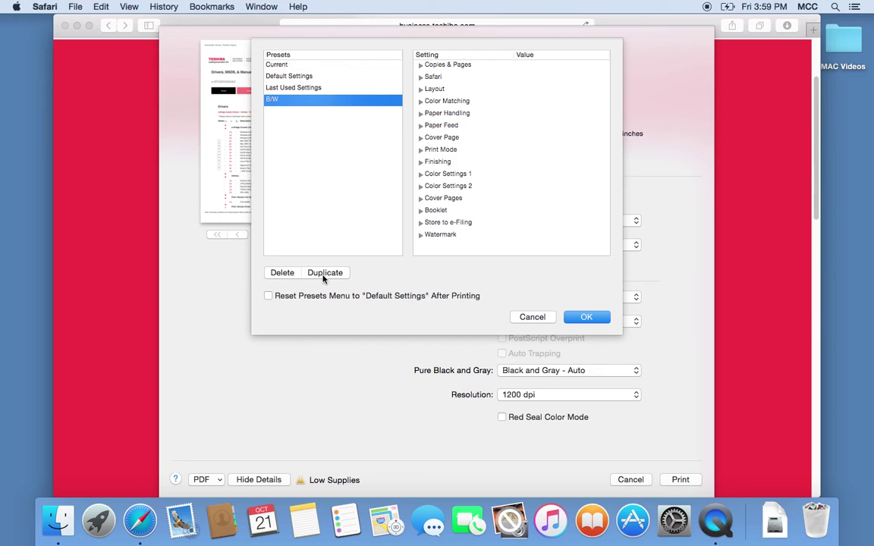
left_click(533, 318)
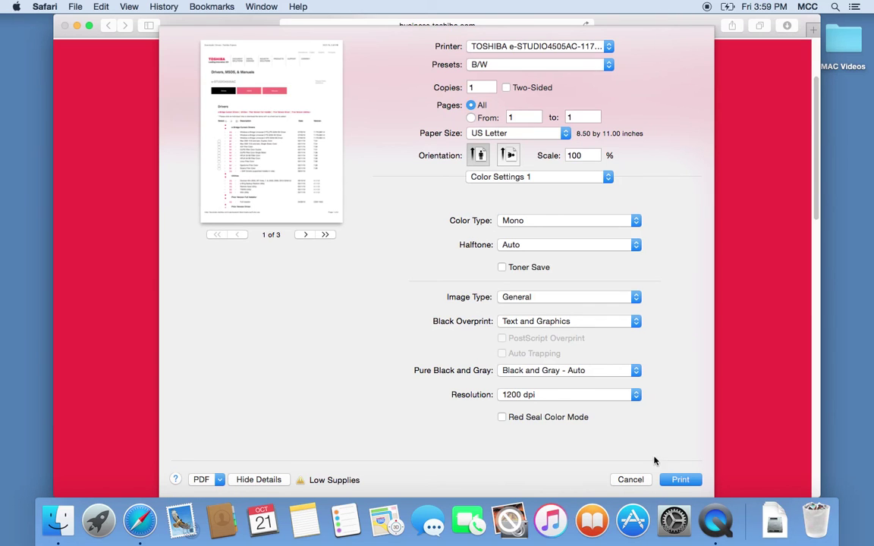
left_click(671, 483)
Step: Show the Booklet panel, then the Layout panel, leaving paper size on US Letter
left_click(679, 480)
left_click(609, 179)
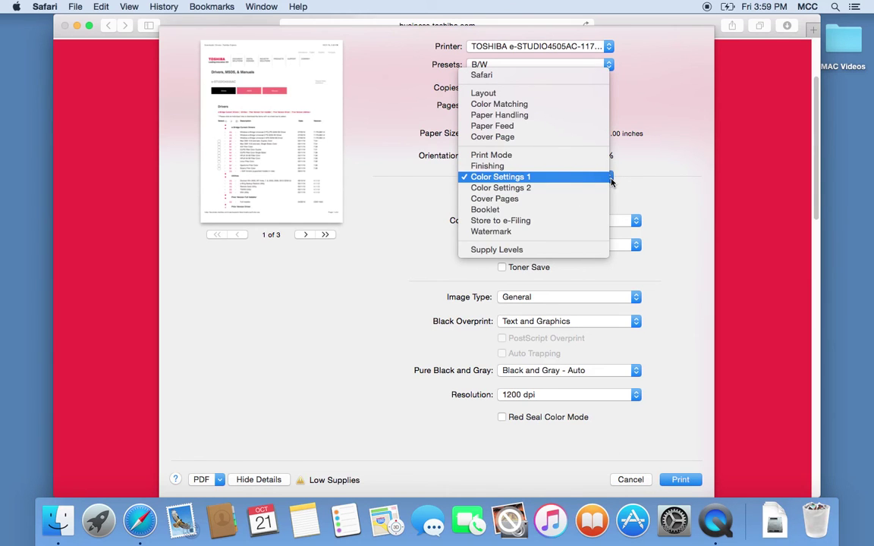
left_click(500, 210)
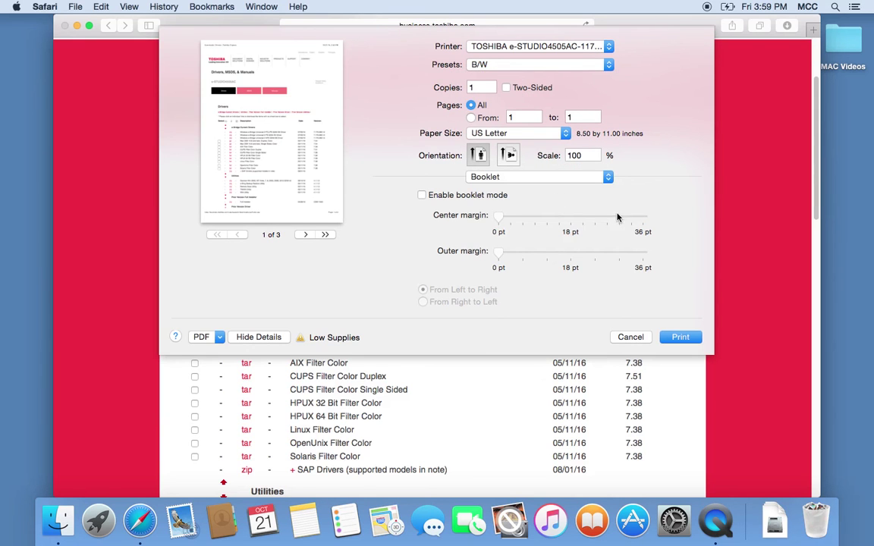
left_click(606, 177)
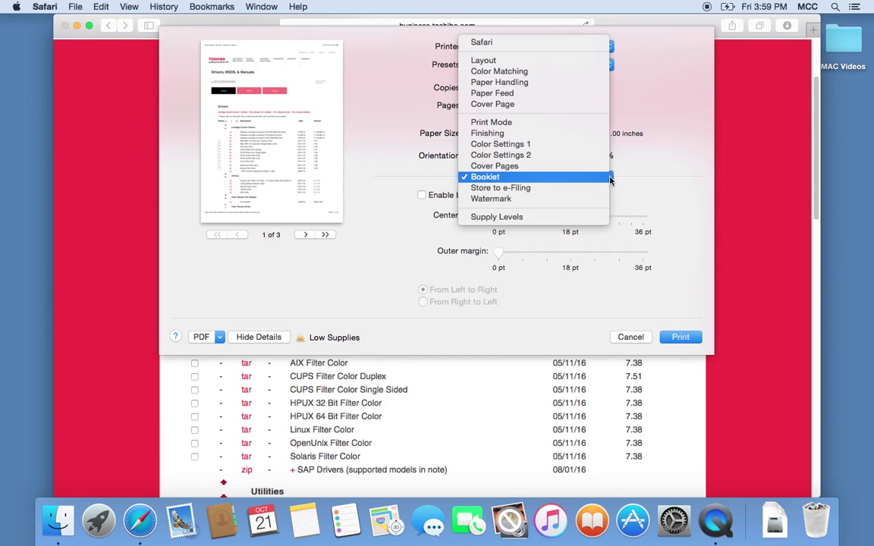
left_click(492, 60)
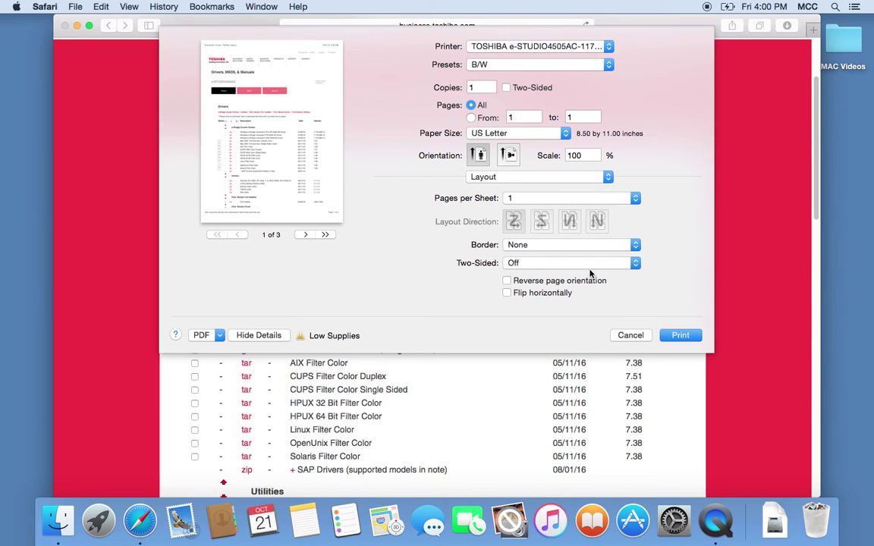
left_click(566, 134)
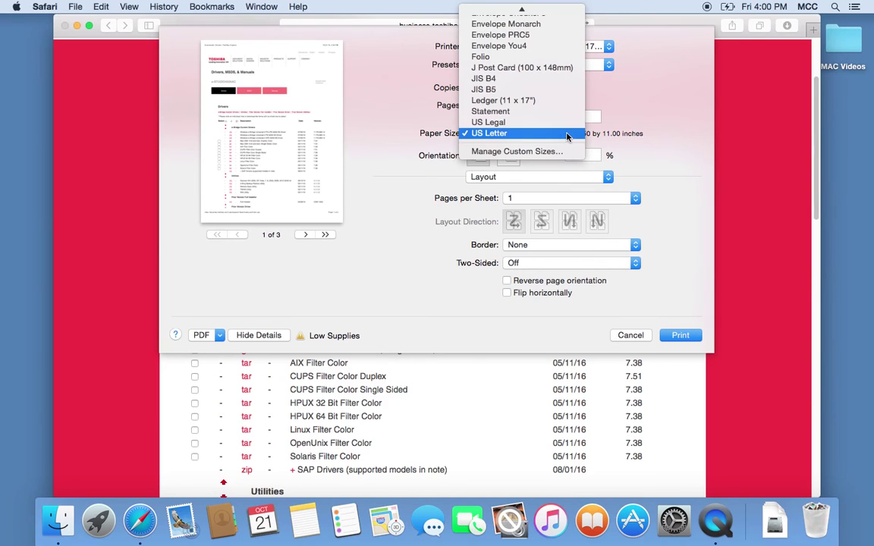
left_click(679, 171)
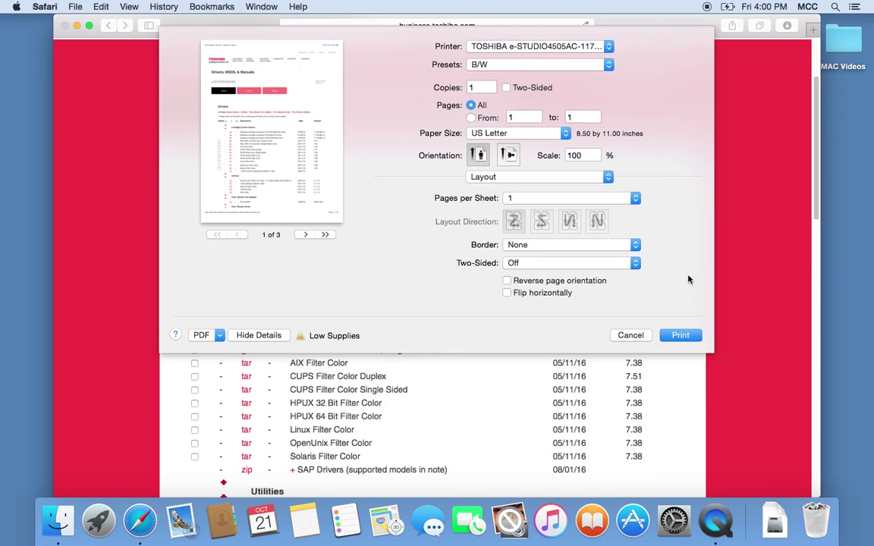